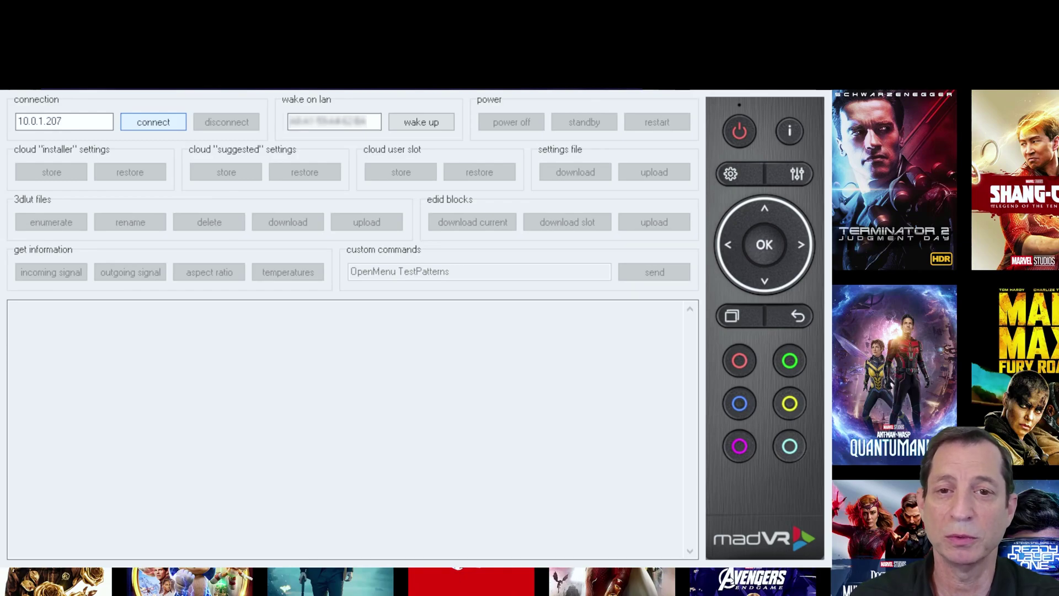
- Connect the utility to the Envy at IP address 10.0.1.207
left_click(155, 128)
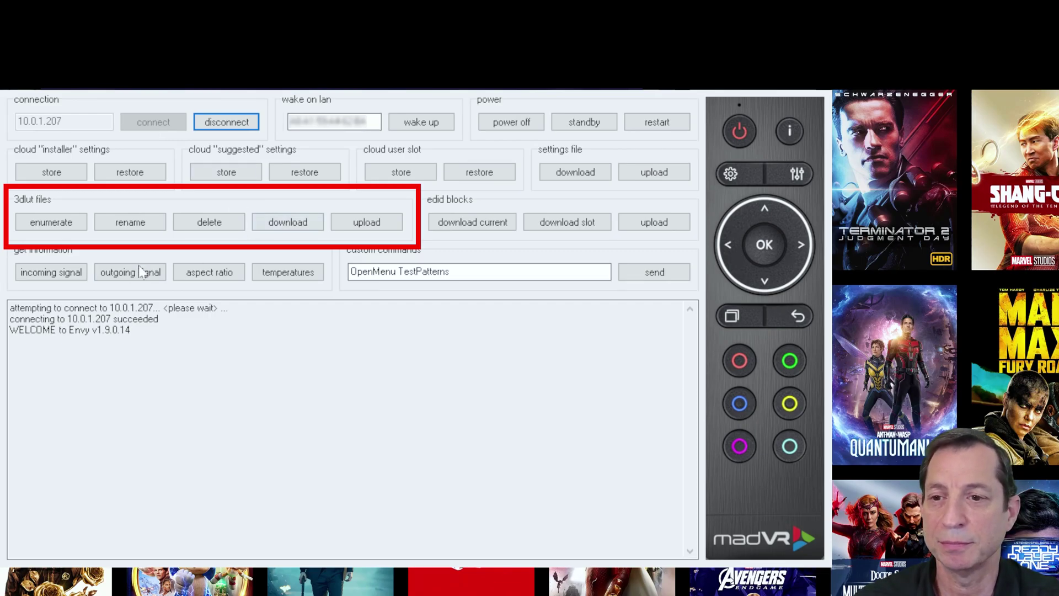
- Enumerate the 3DLUT files stored on the Envy into the output log
left_click(50, 234)
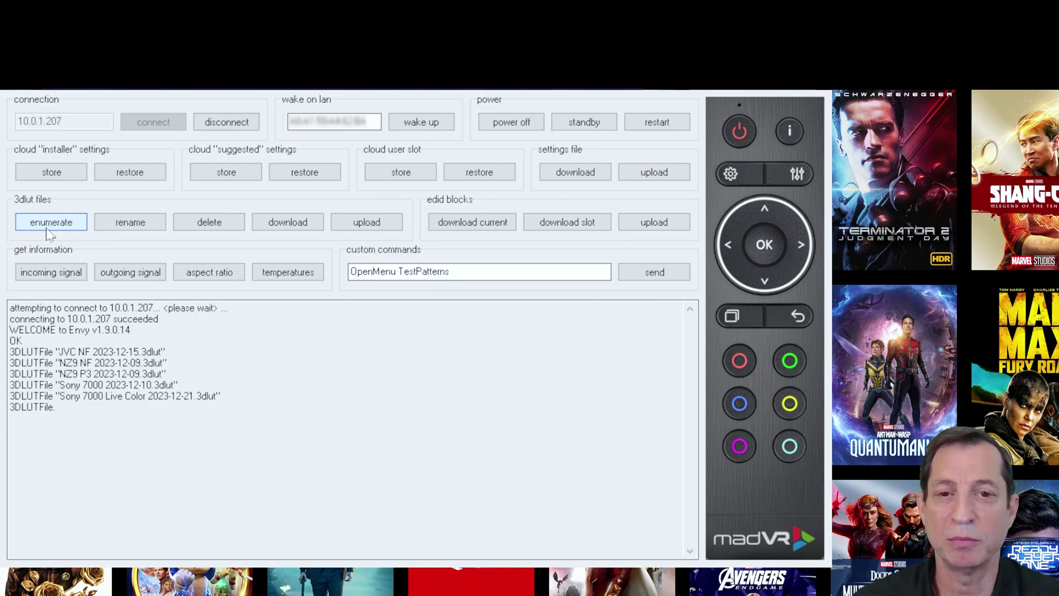
key("Tab")
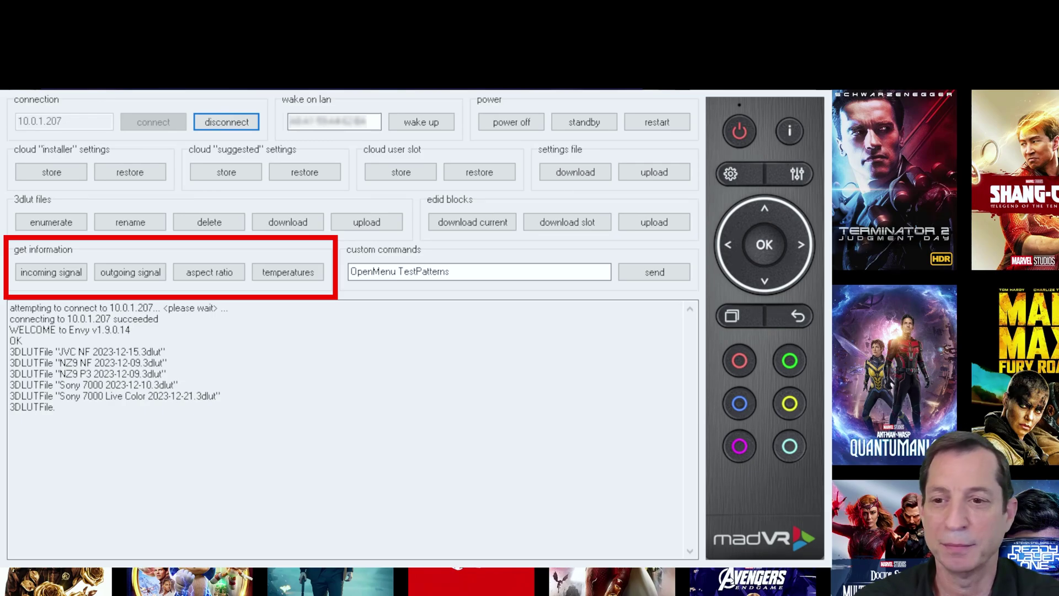
- Request the incoming signal, outgoing signal, aspect ratio and temperatures from the Envy
left_click(51, 272)
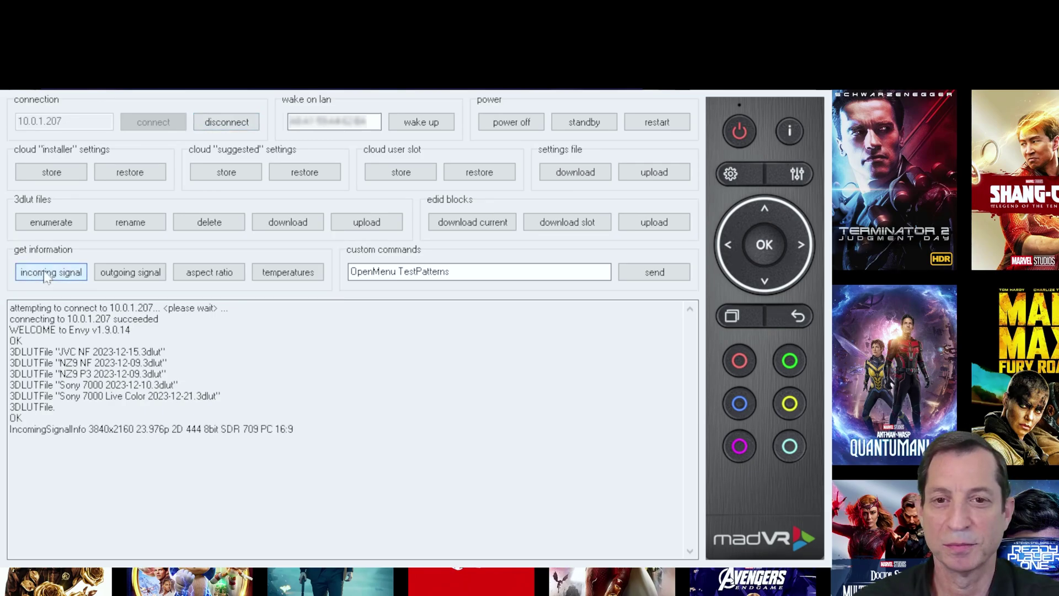
left_click(162, 276)
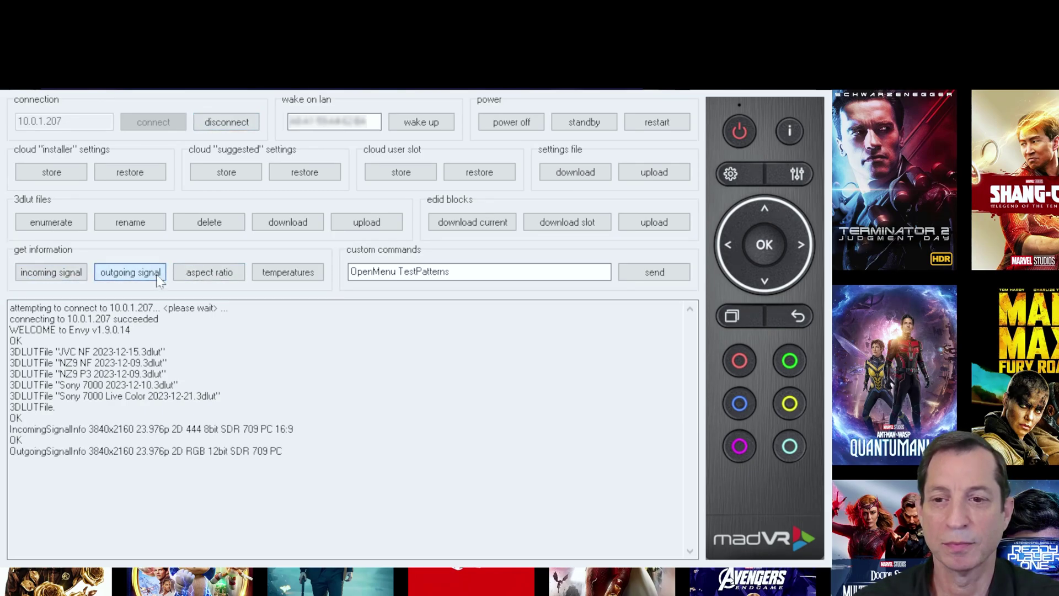
left_click(214, 279)
left_click(292, 279)
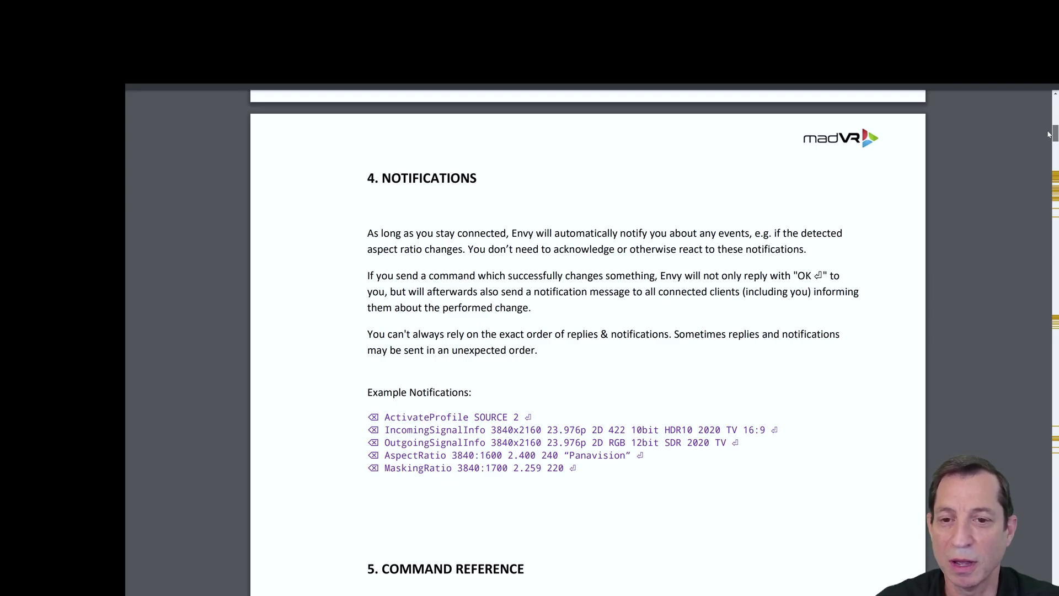
- Scroll the IP control guide past sections 5.8–5.11 to chapter 6, Notification Reference
left_click_drag(1049, 134, 1048, 148)
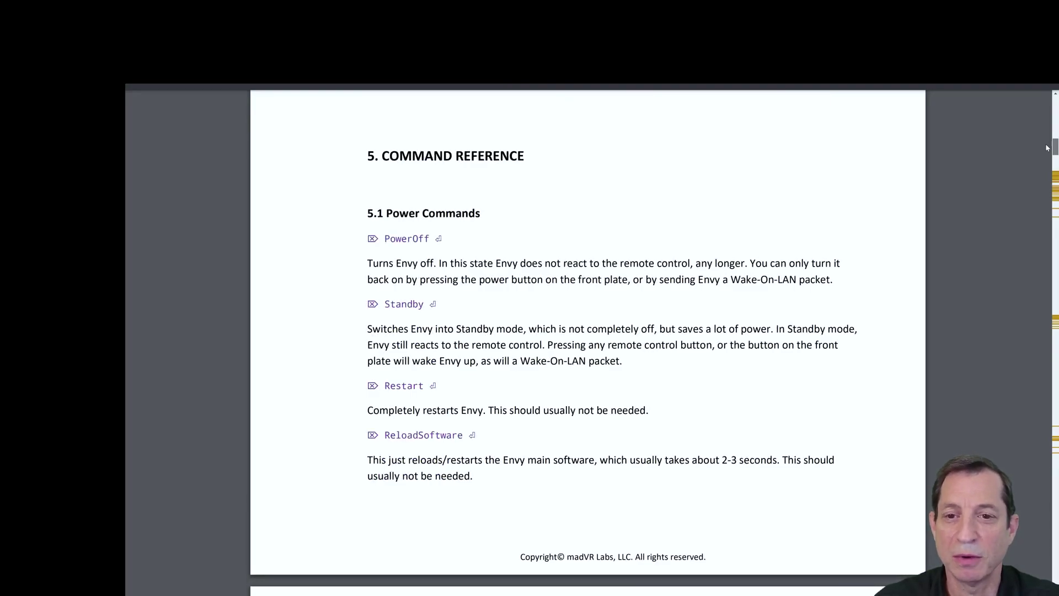
left_click_drag(1048, 148, 1044, 161)
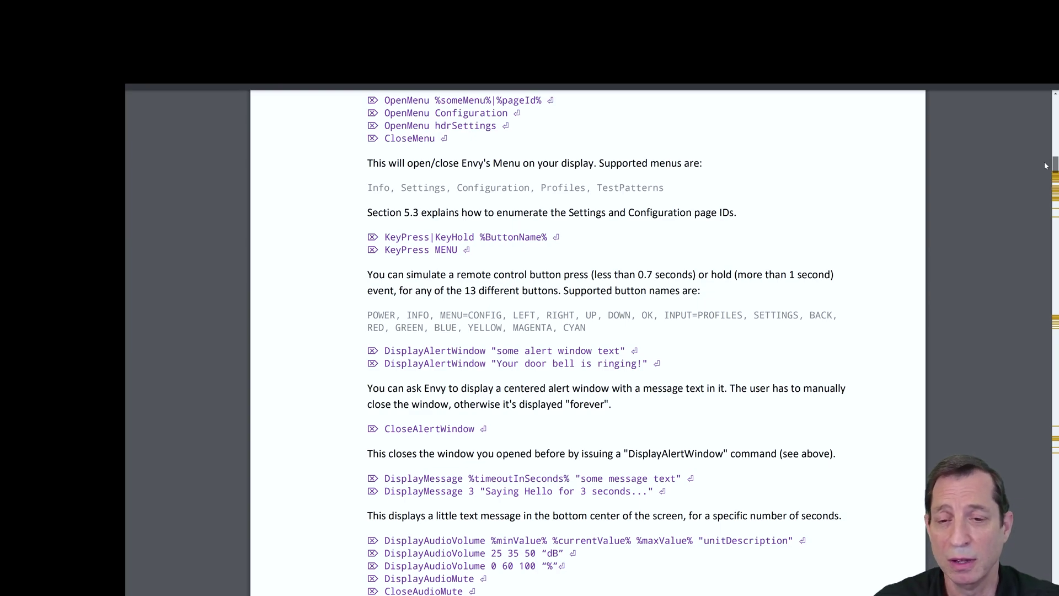
scroll(1044, 163, "down", 3)
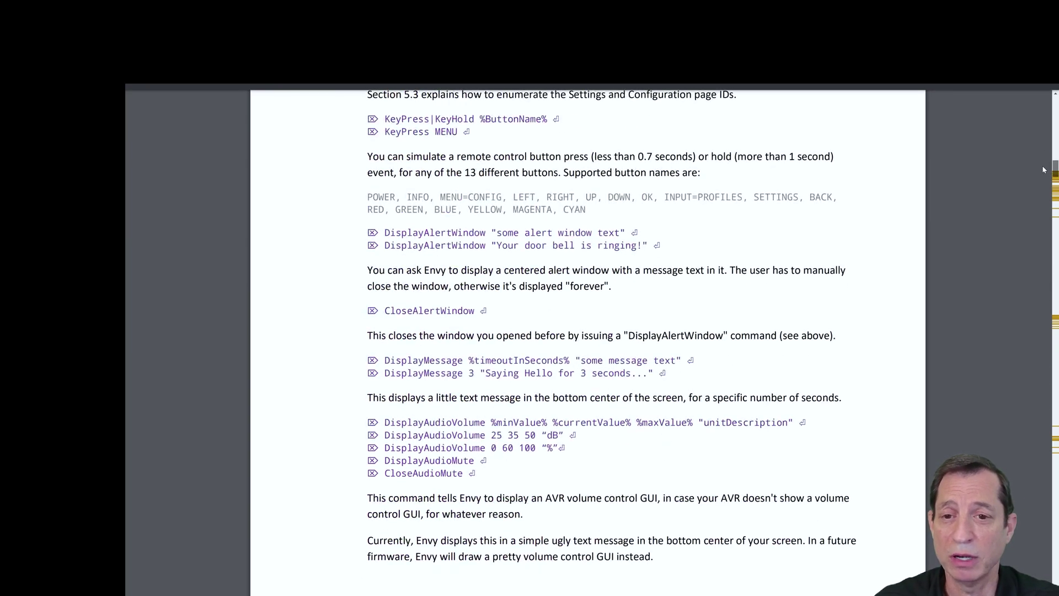
scroll(1041, 168, "down", 5)
scroll(1038, 176, "down", 3)
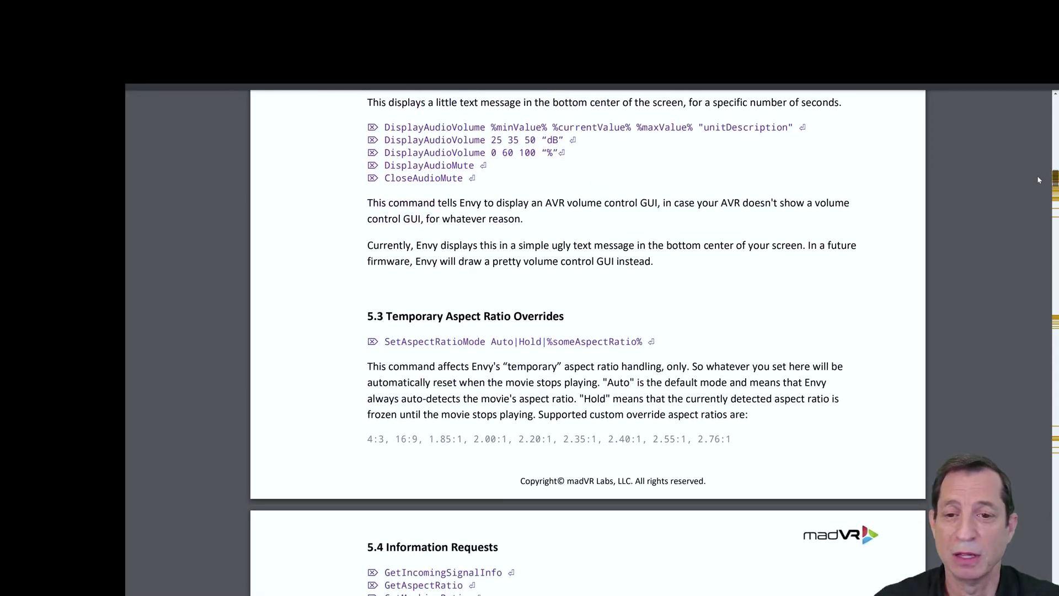
scroll(1037, 178, "down", 3)
scroll(1037, 185, "down", 2)
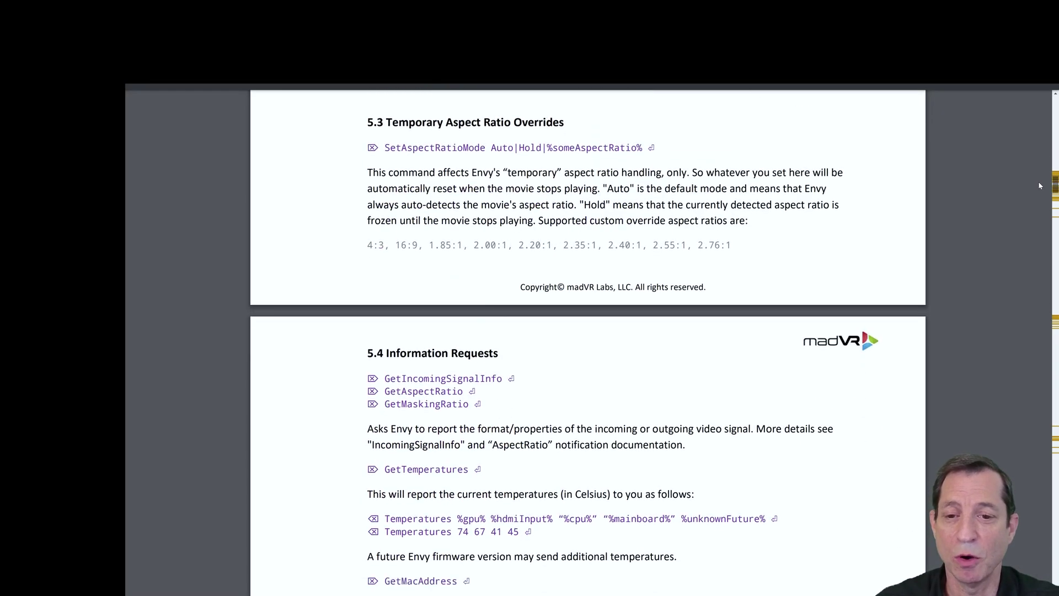
scroll(1039, 189, "down", 2)
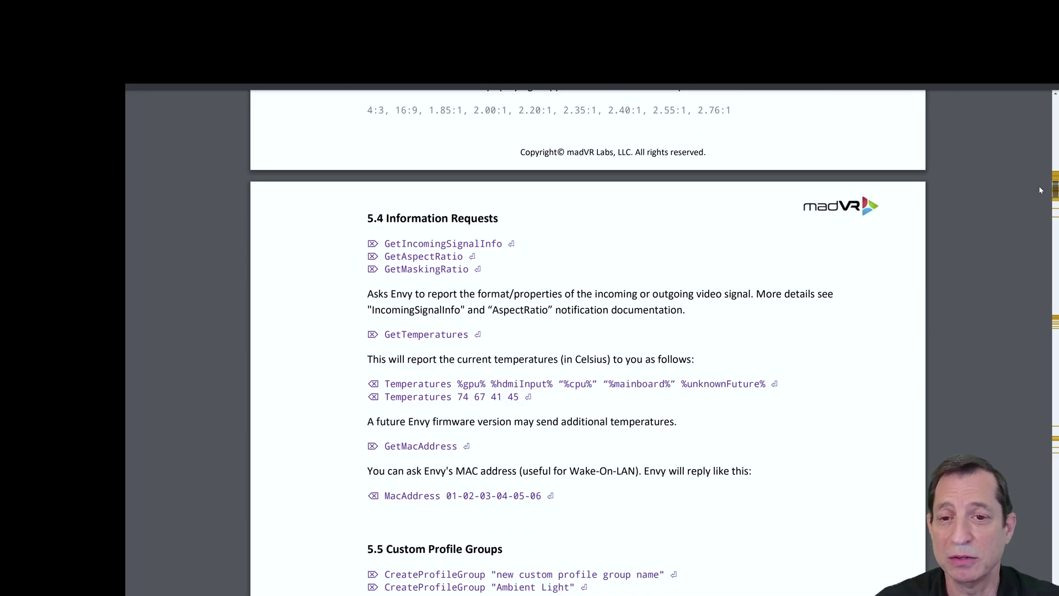
scroll(1040, 190, "down", 1)
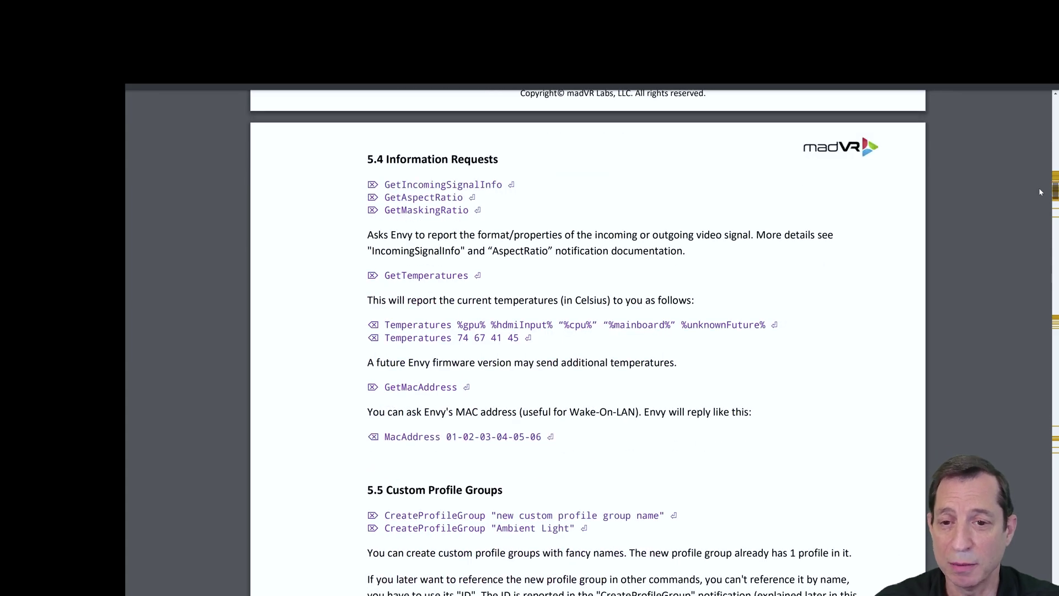
scroll(1041, 192, "down", 5)
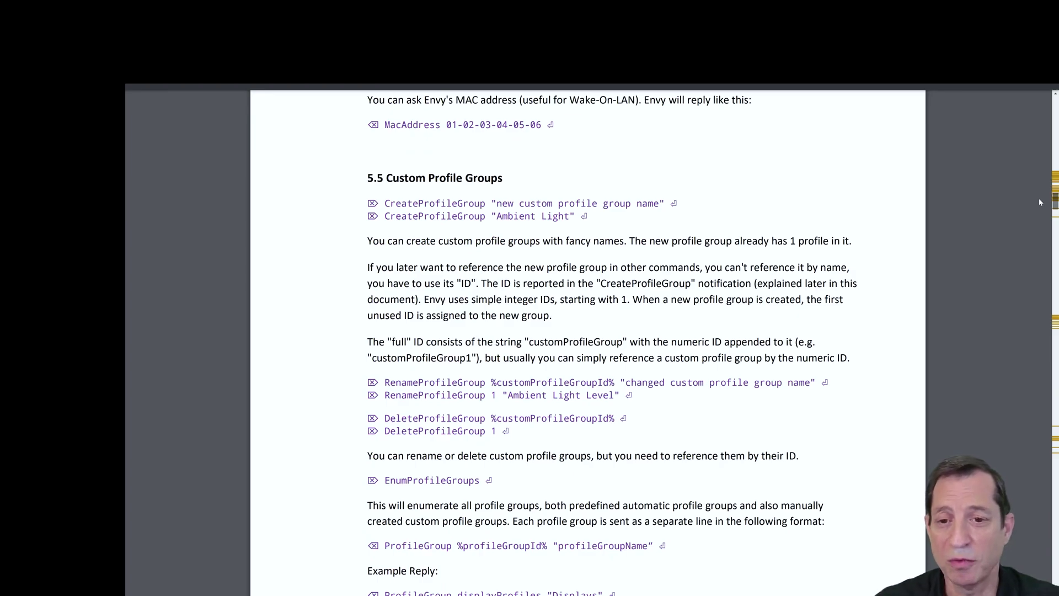
scroll(1040, 203, "down", 1)
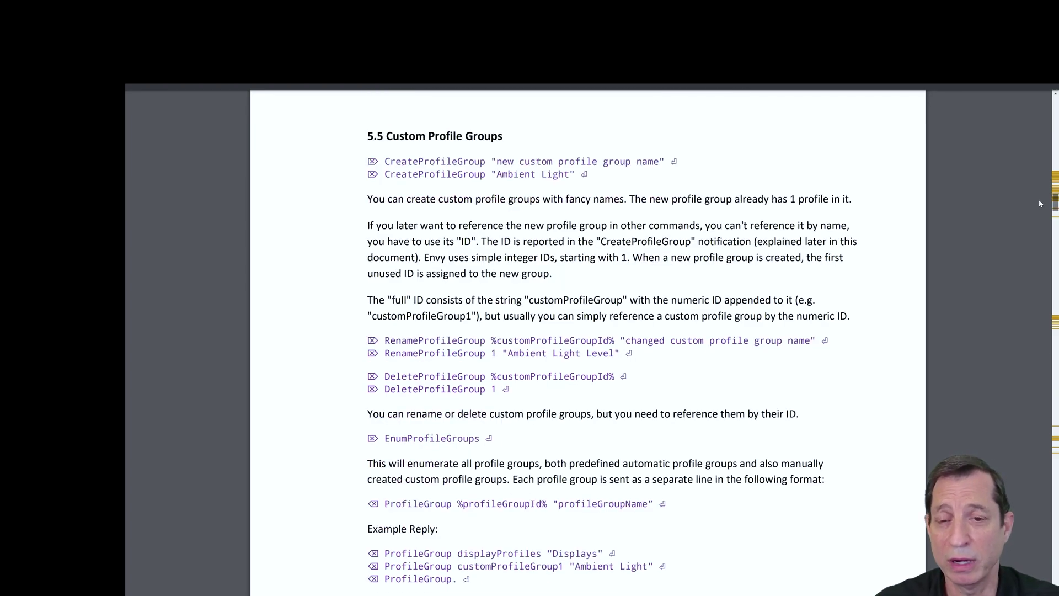
scroll(1040, 204, "down", 3)
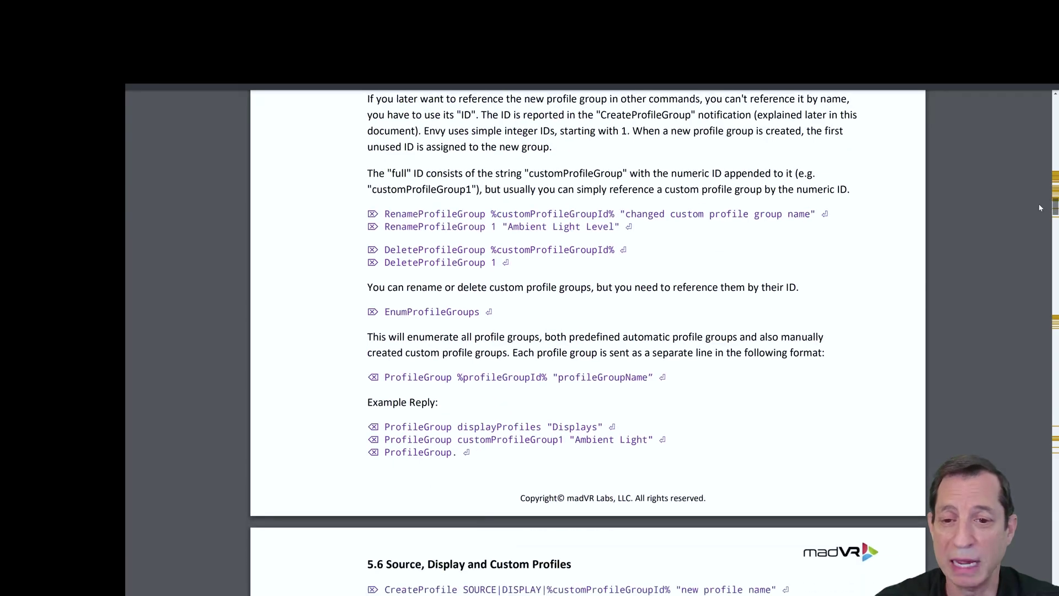
scroll(1040, 208, "down", 10)
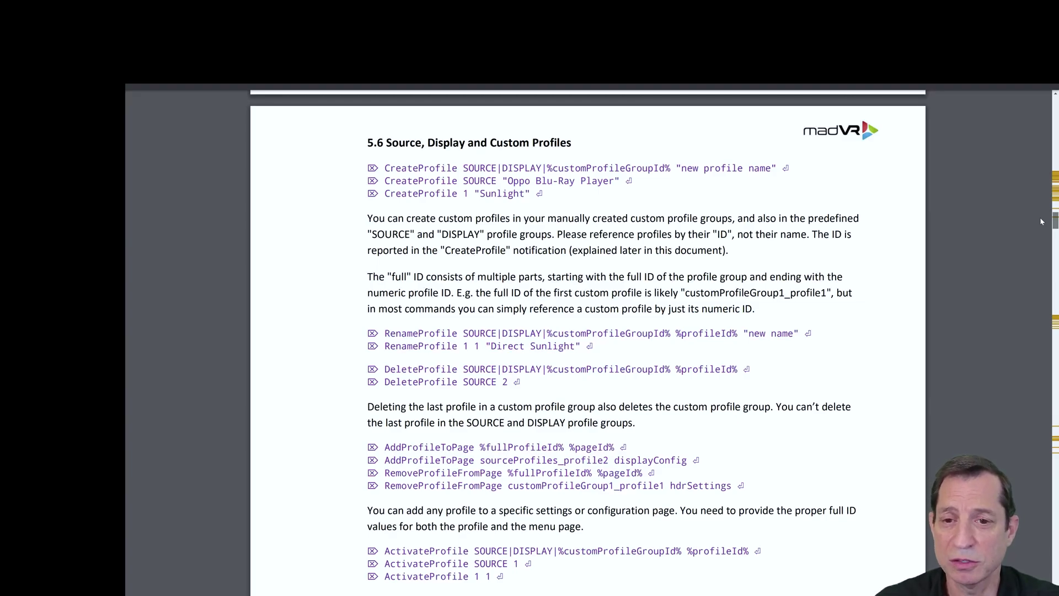
scroll(1041, 221, "down", 19)
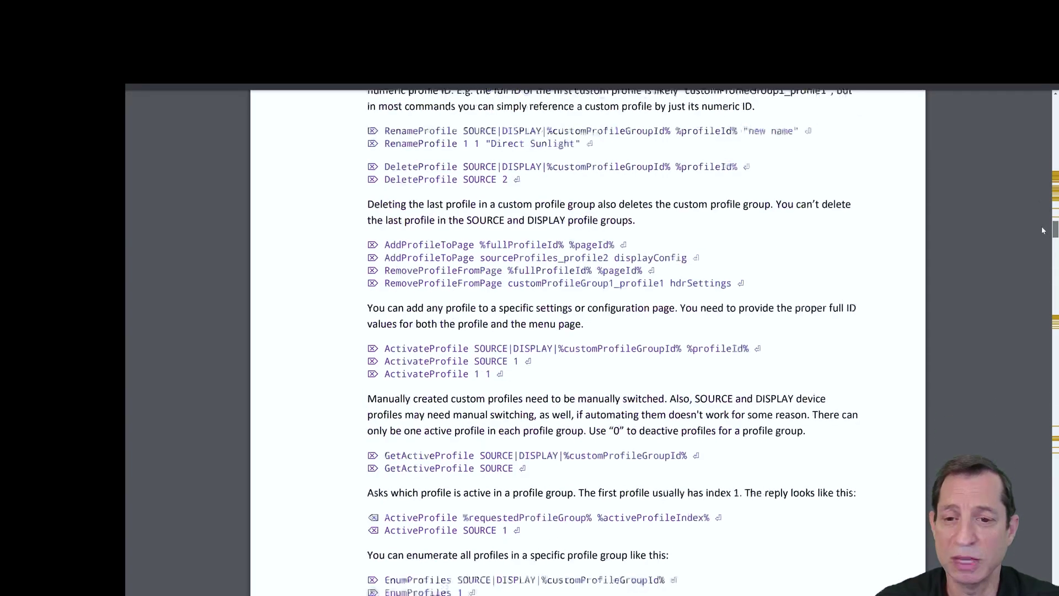
scroll(1046, 249, "down", 2)
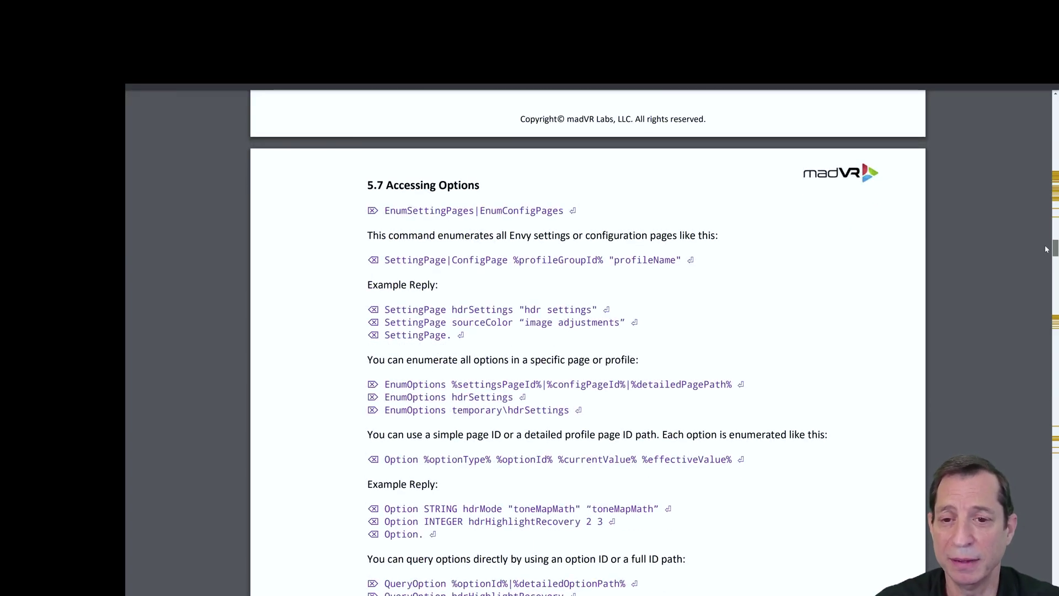
scroll(1046, 249, "down", 1)
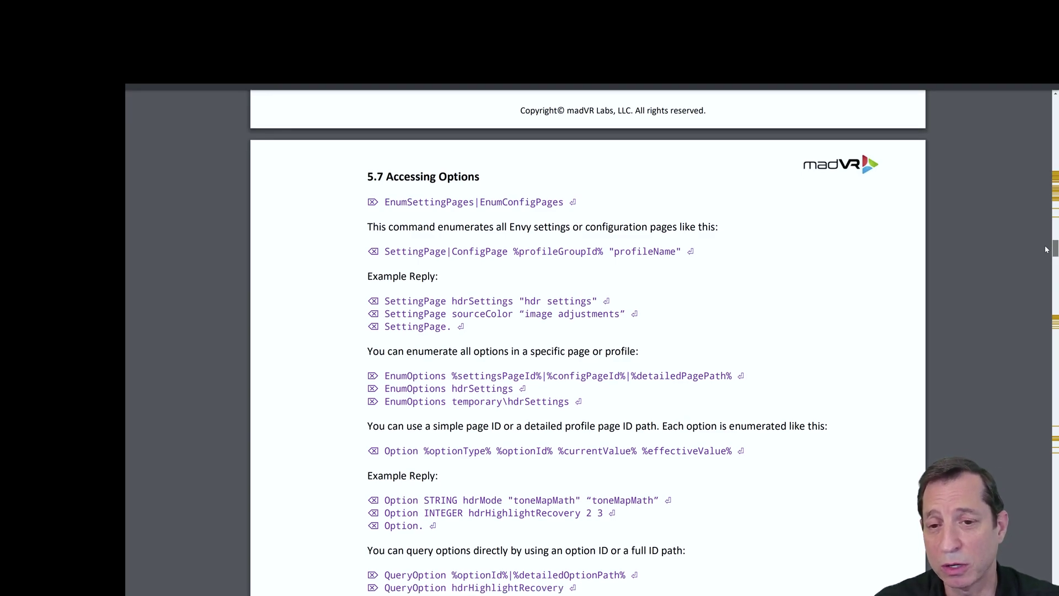
scroll(1046, 249, "down", 8)
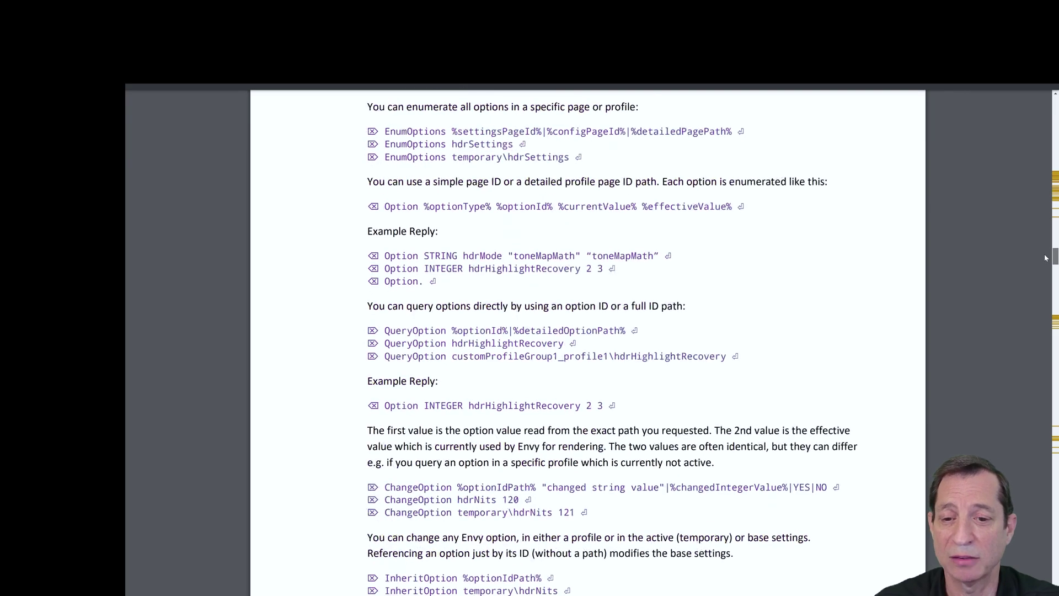
scroll(1045, 257, "down", 5)
scroll(1044, 257, "down", 15)
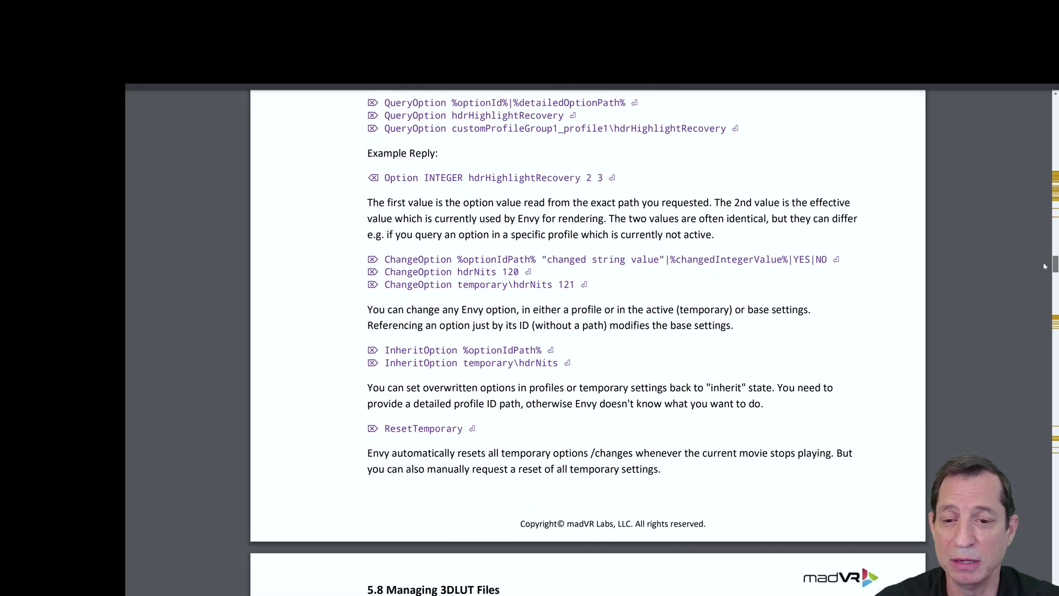
scroll(1045, 275, "down", 4)
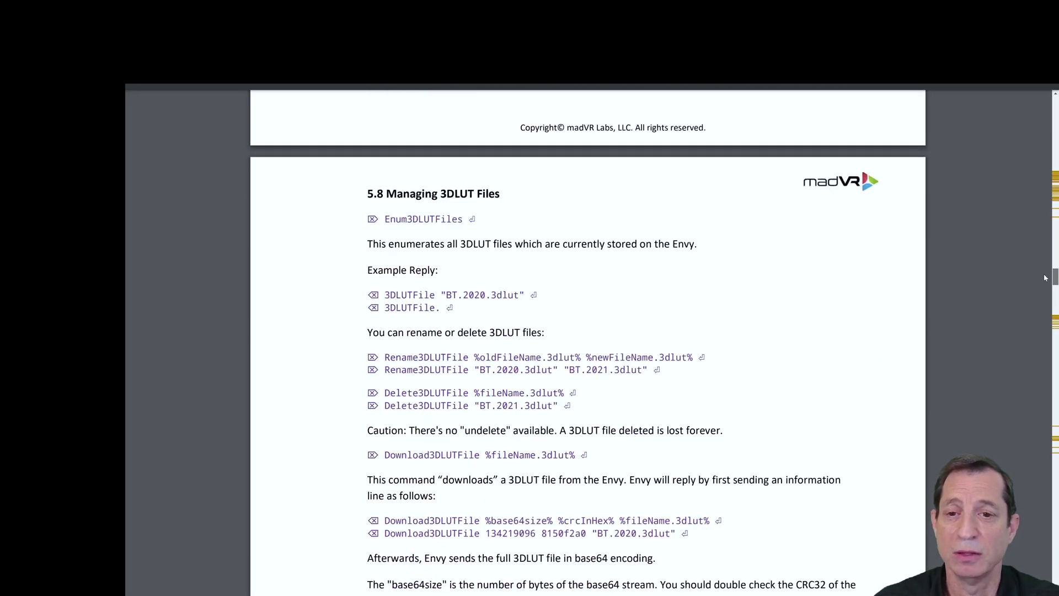
scroll(1045, 279, "down", 5)
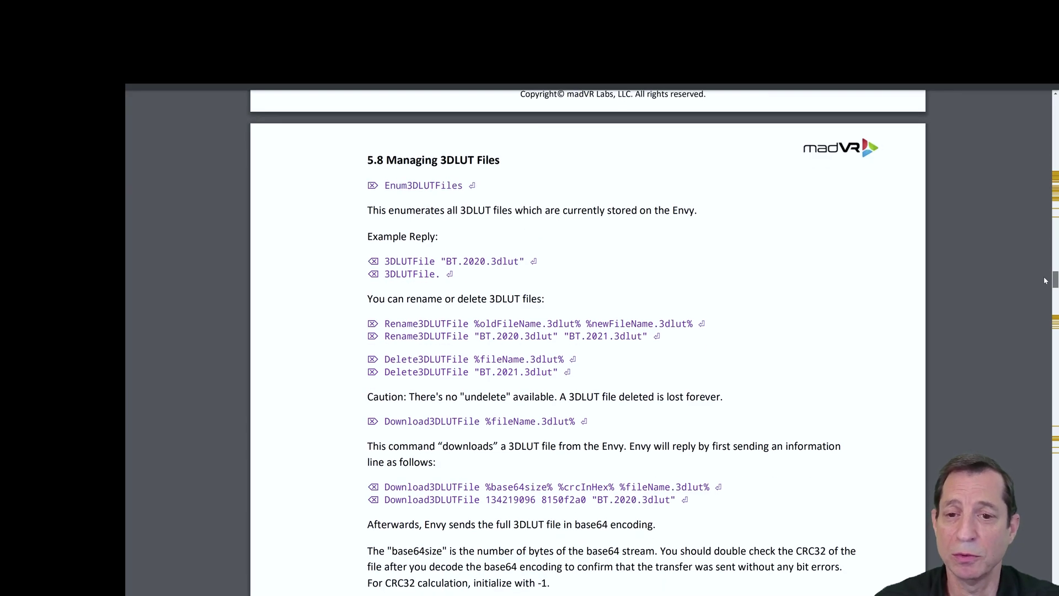
scroll(1045, 287, "down", 13)
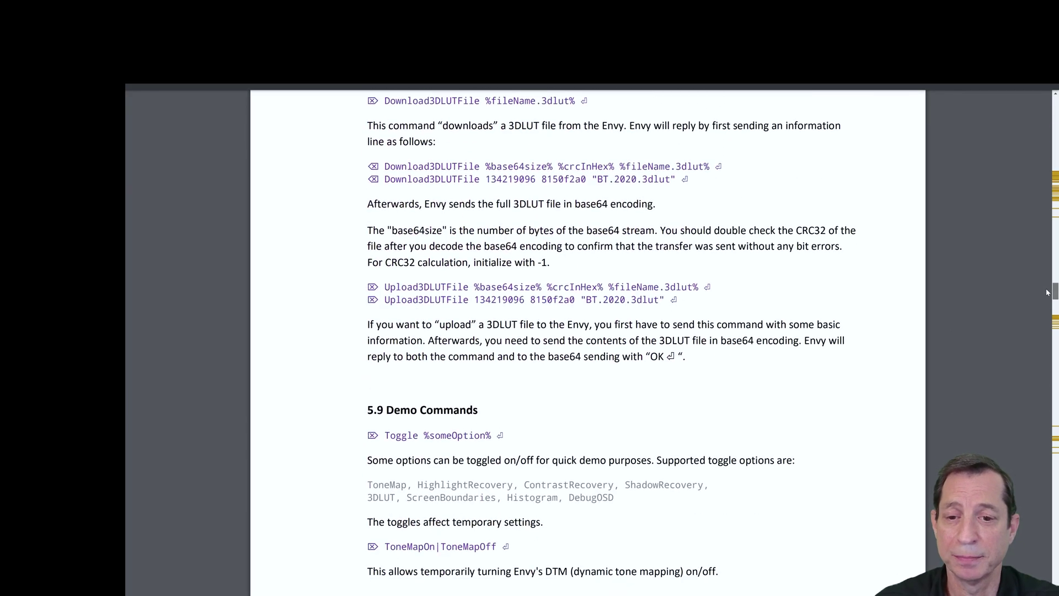
scroll(1049, 293, "down", 1)
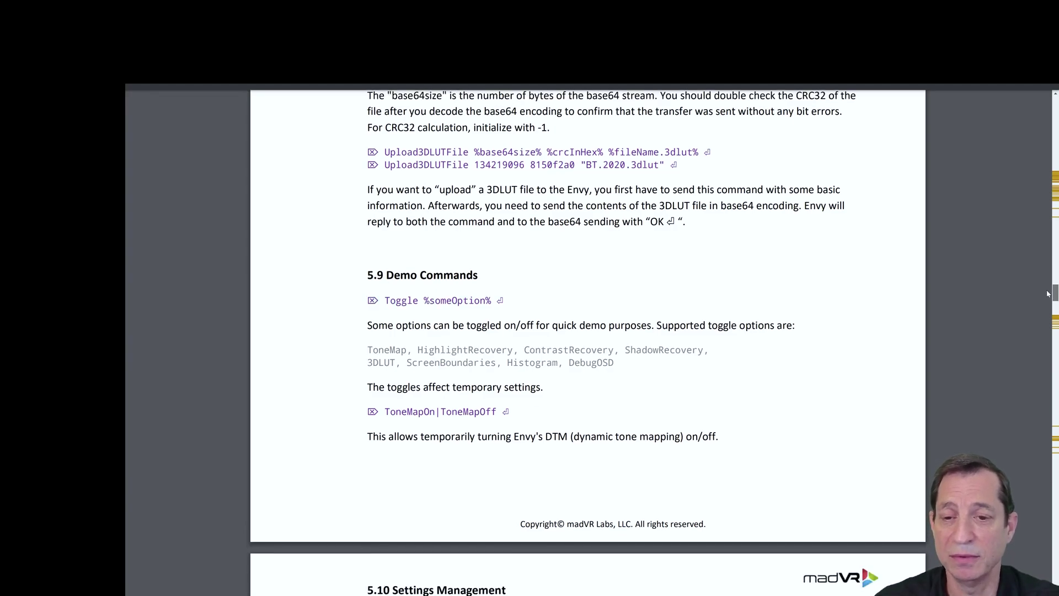
scroll(1048, 294, "down", 17)
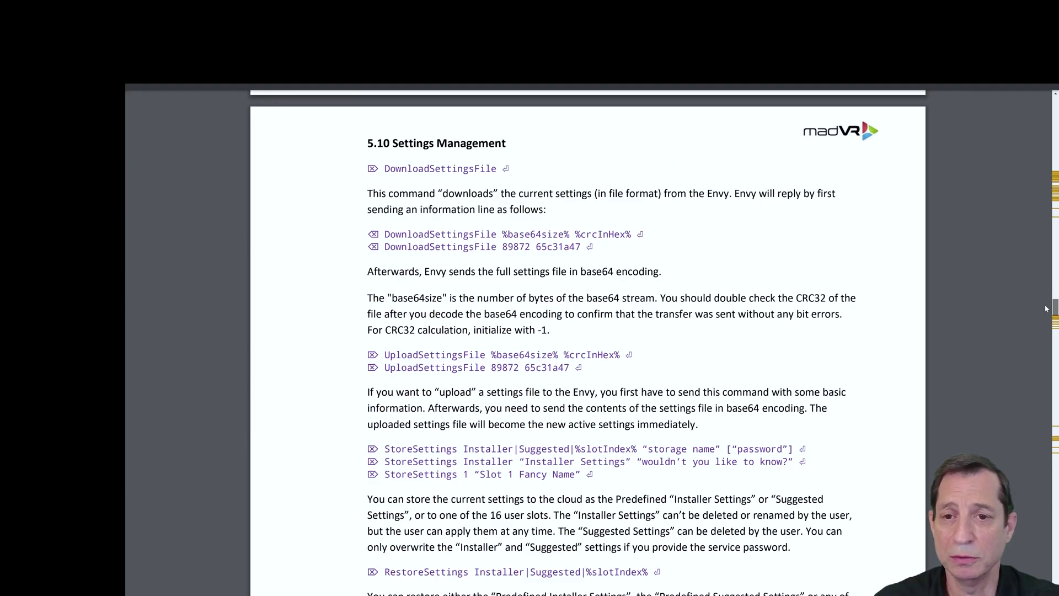
left_click_drag(1045, 308, 1052, 364)
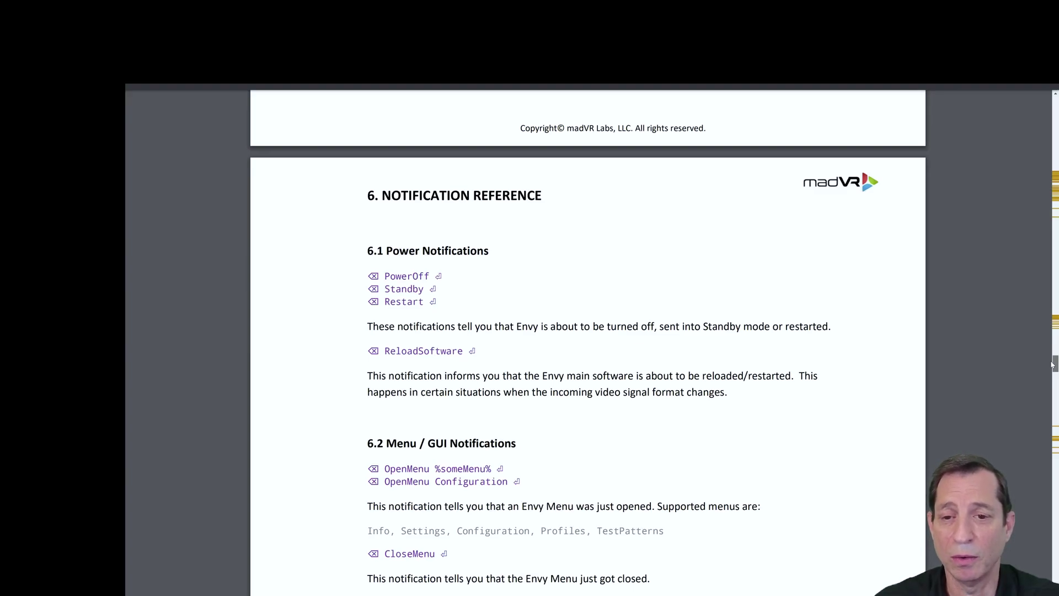
- Drag the guide's scrollbar down to chapter 7, Option Reference
left_click_drag(1052, 364, 1044, 481)
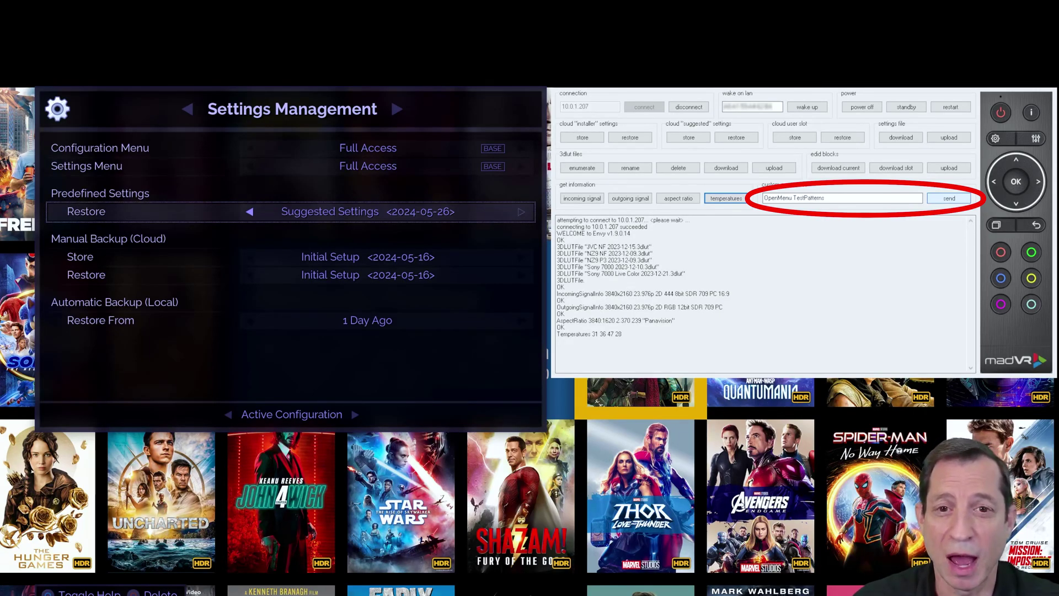
- Send the custom command OpenMenu TestPatterns, then replace it with Closemenu and send that
left_click(936, 202)
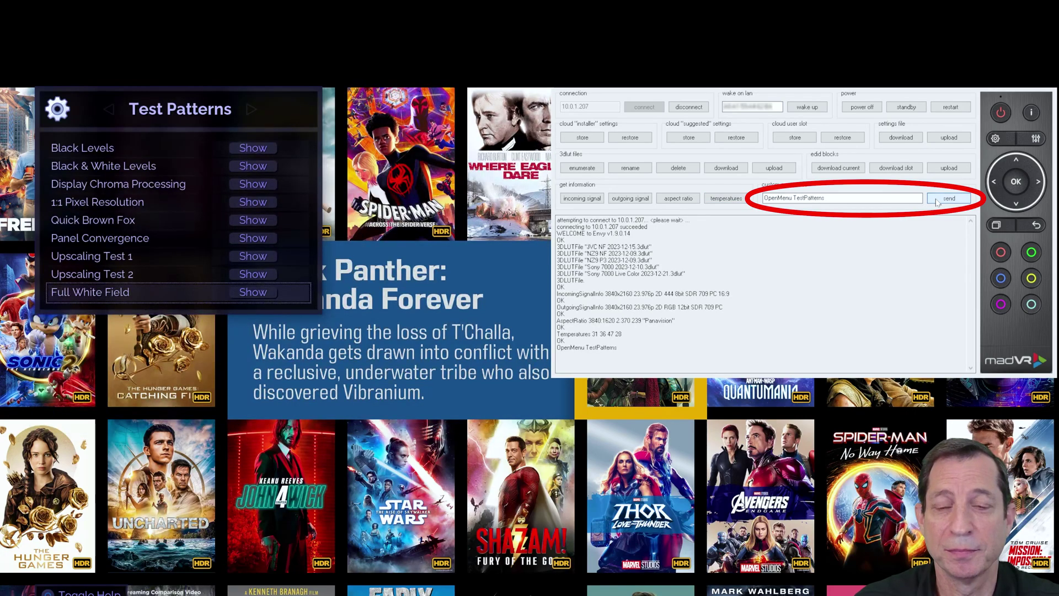
left_click_drag(831, 198, 759, 198)
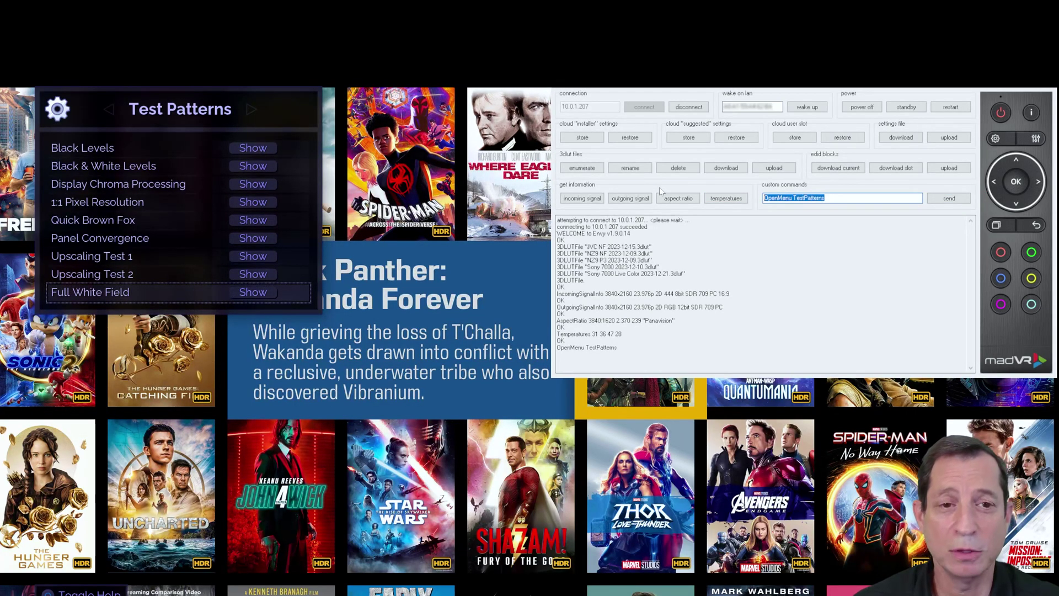
type("Clo")
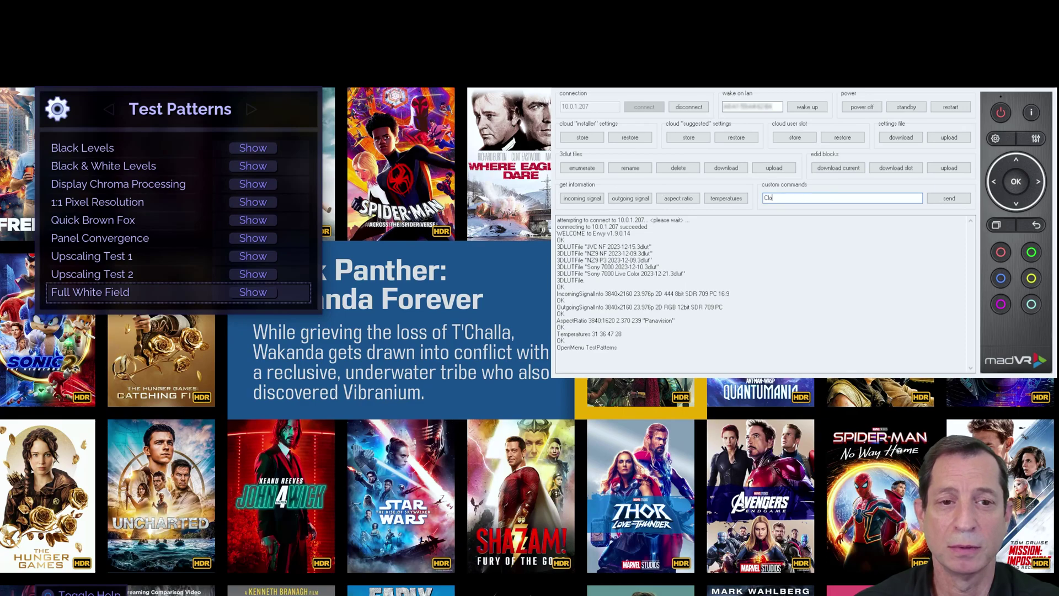
type("semen")
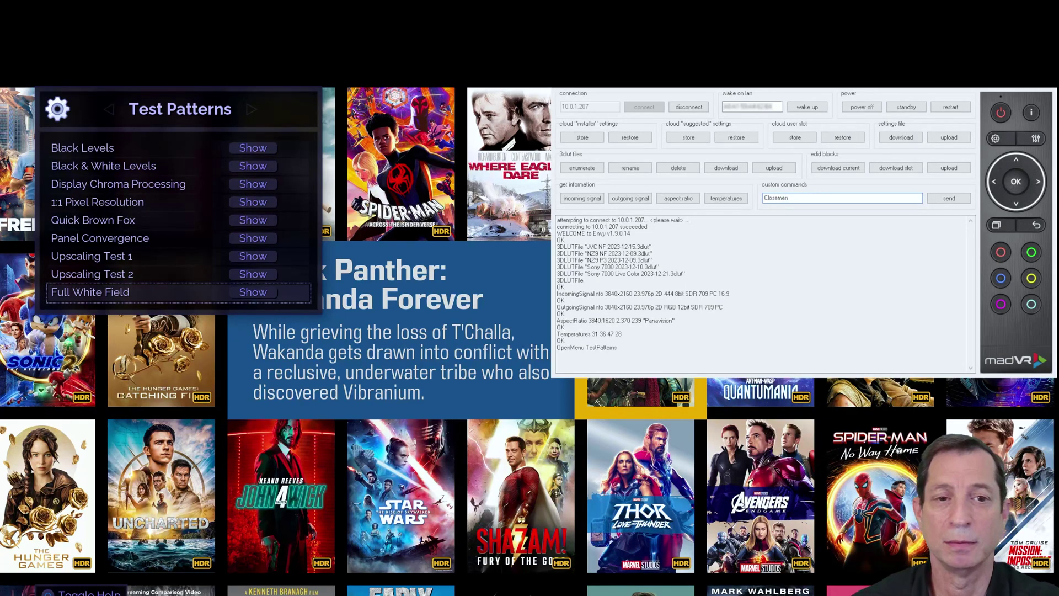
type("u")
key("Return")
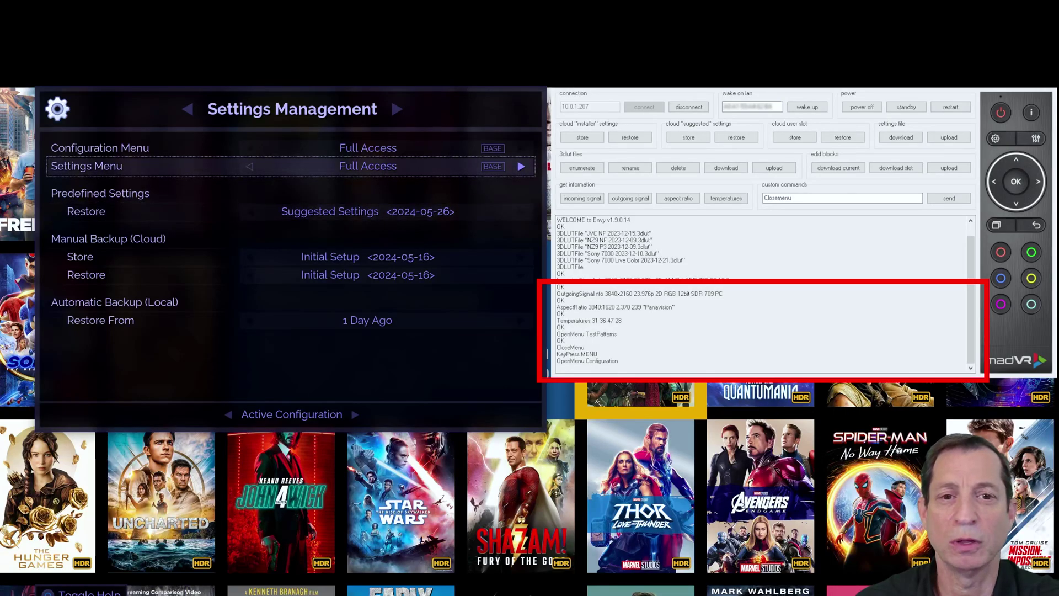
- Use the remote keys to leave the menu, then open MENU and SETTINGS to Motion & Deinterlacing
key("Up")
key("Down")
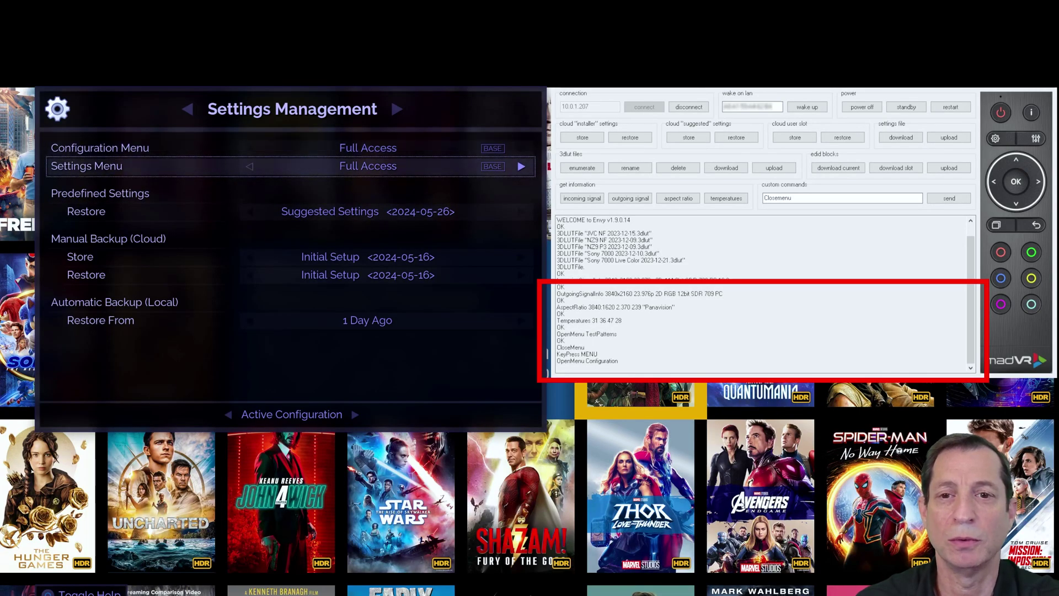
key("Up")
key("Return")
key("Escape")
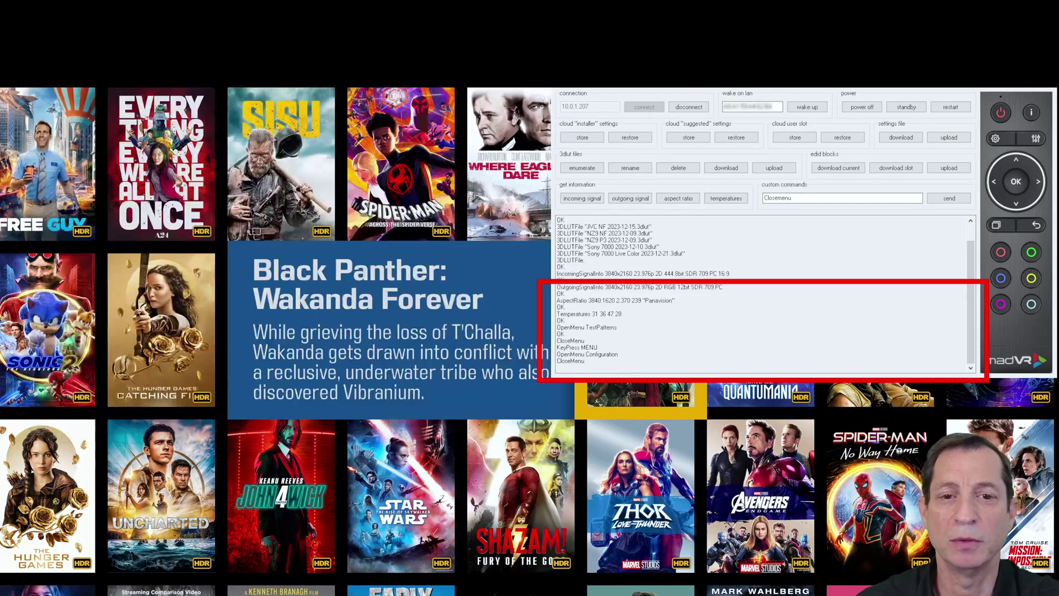
key("m")
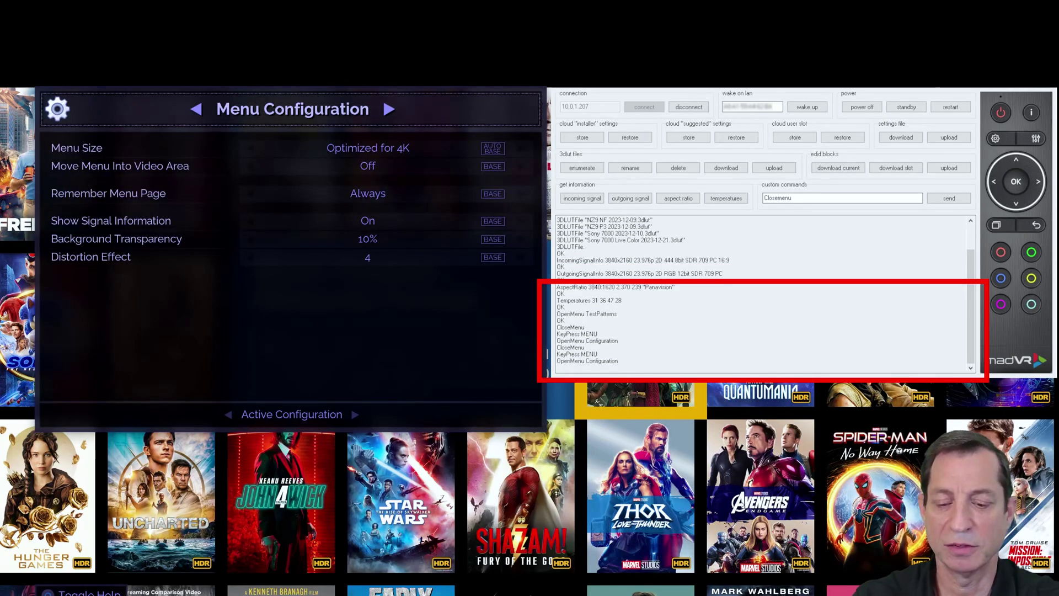
key("s")
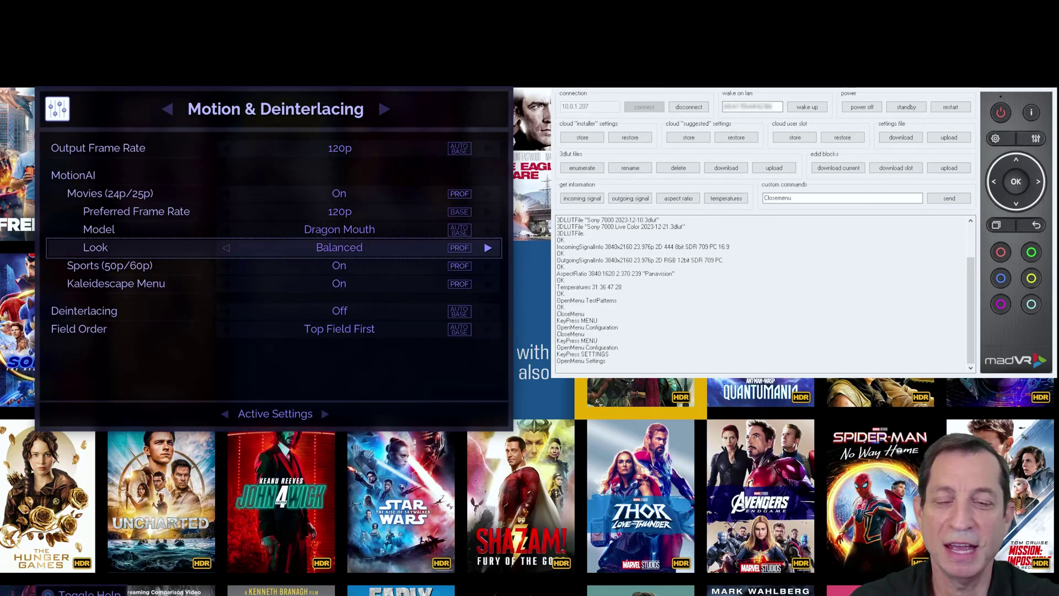
- Switch MotionAI Look from Balanced to High and back to Balanced
key("Right")
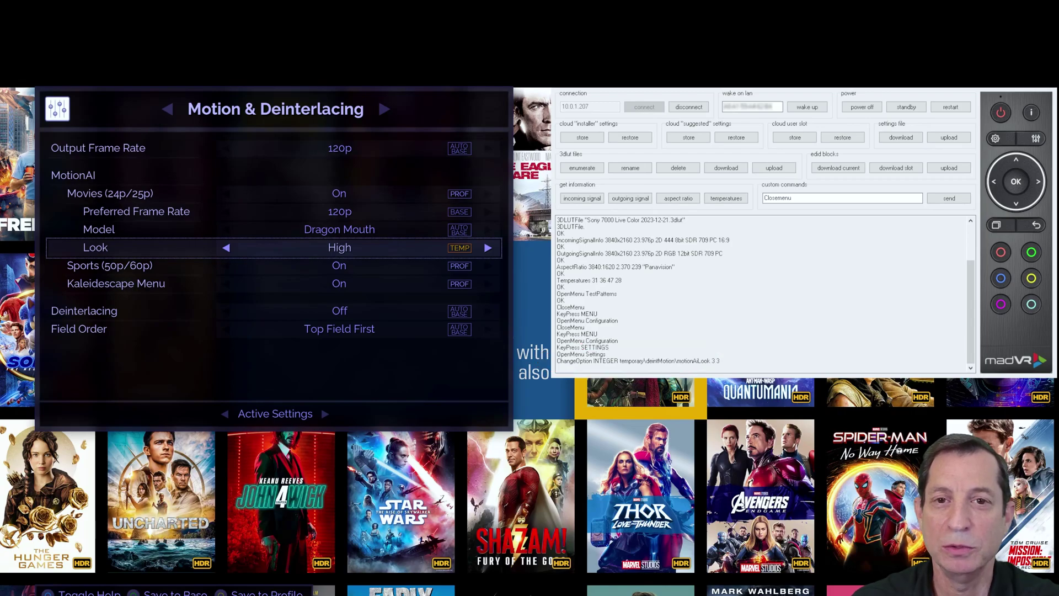
key("Left")
key("Right")
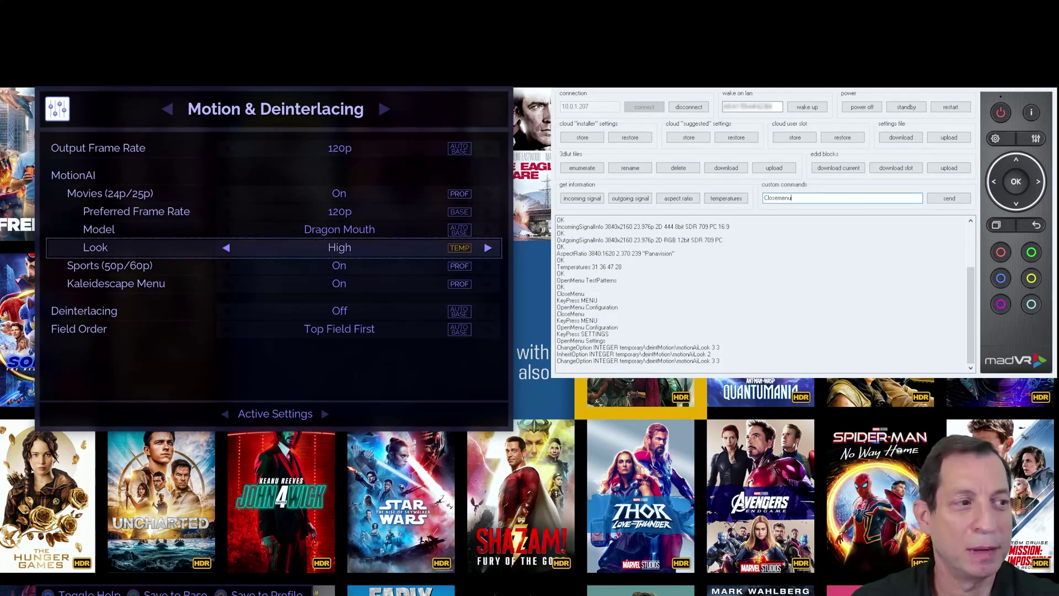
key("Left")
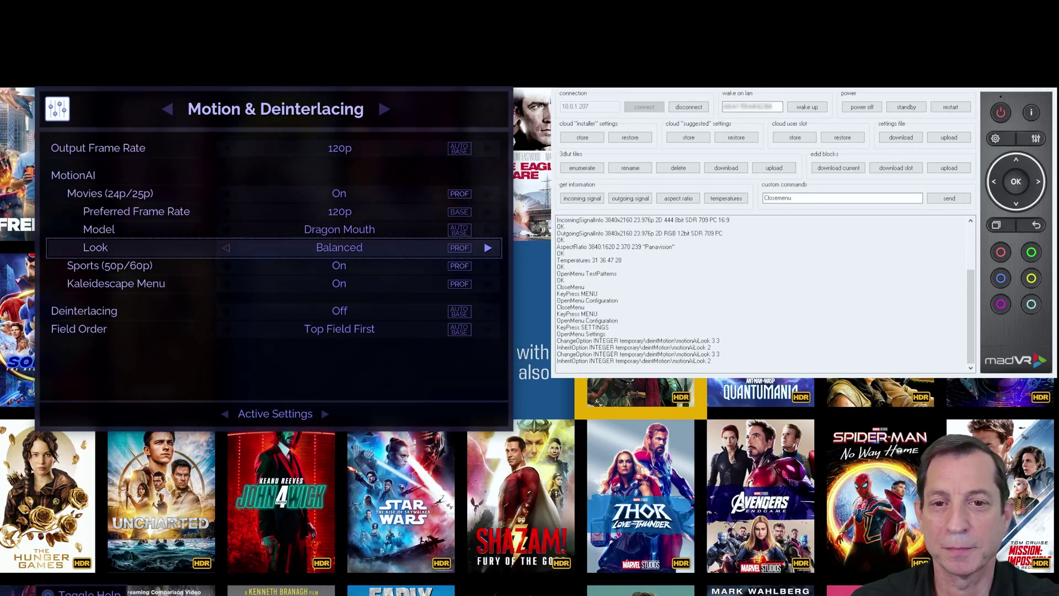
- Copy the logged motionAiLook ChangeOption line into the custom command field
triple_click(736, 354)
key("ctrl+c")
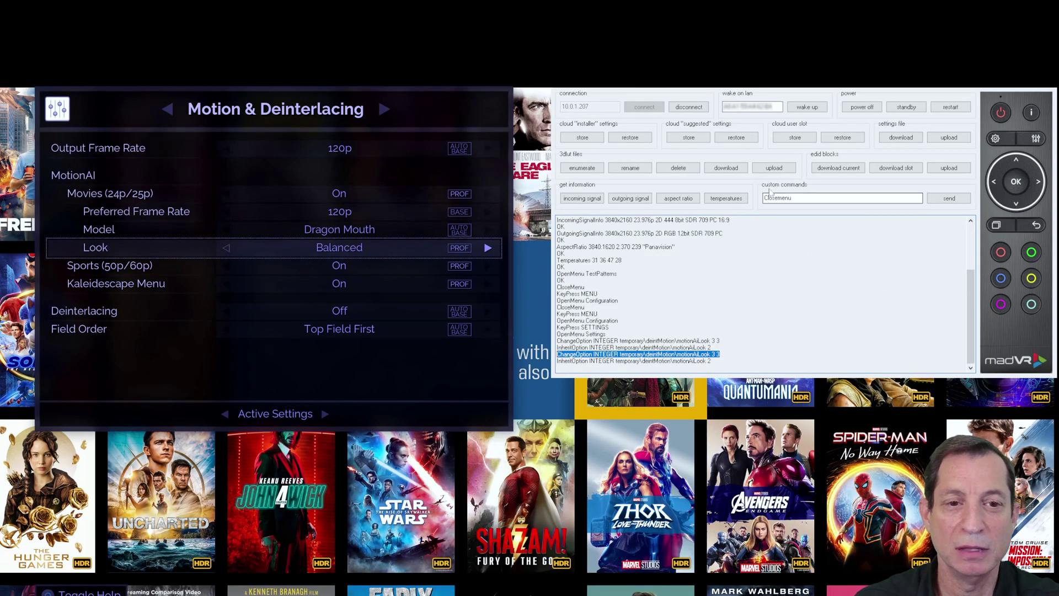
double_click(803, 197)
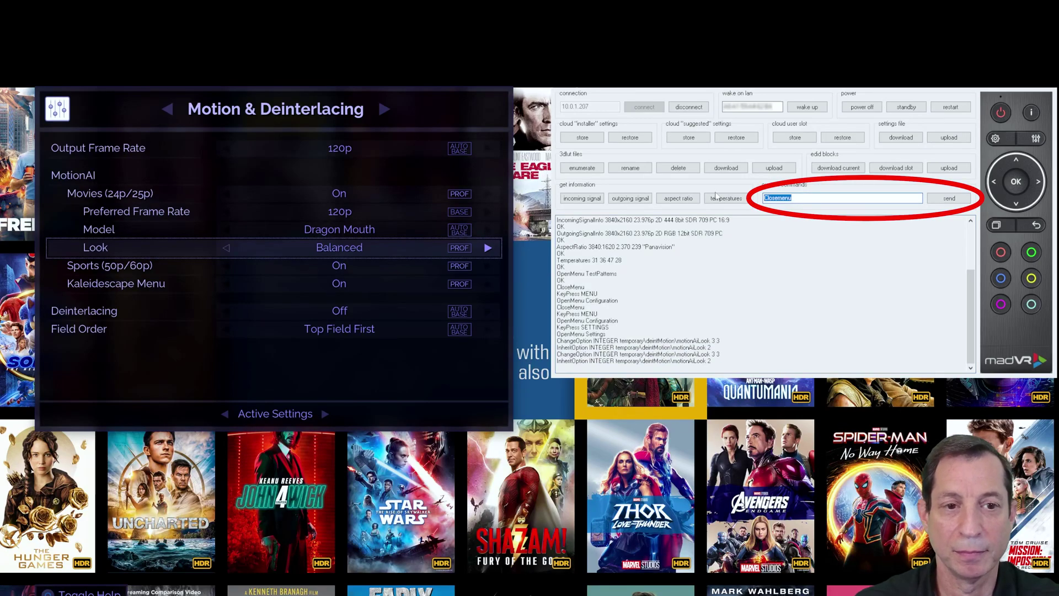
key("ctrl+v")
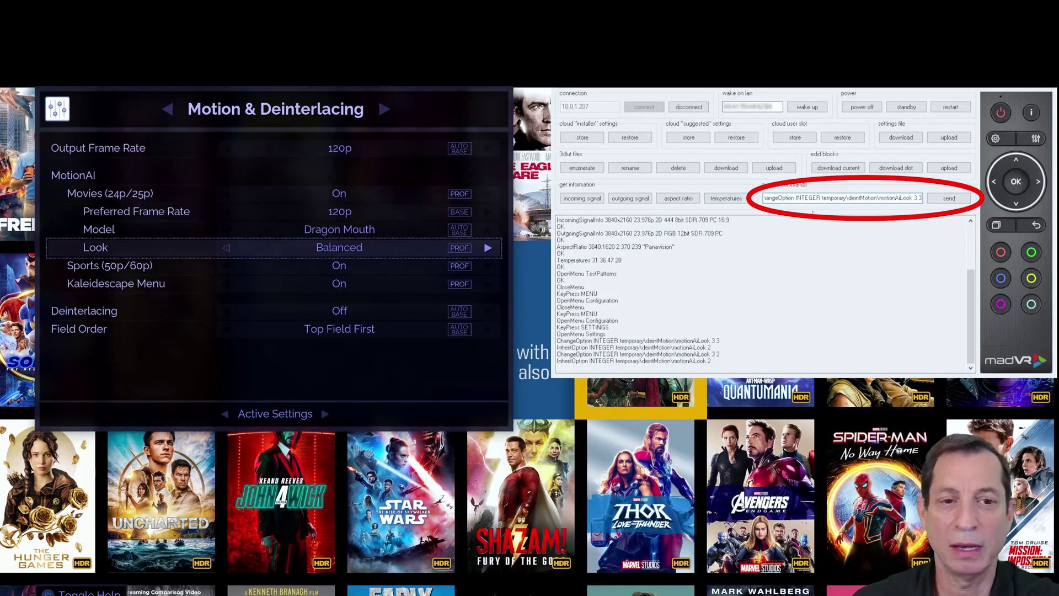
- Delete 'INTEGER' from the command and send it, setting MotionAI Look to High
key("Home")
key("ctrl+Right")
key("ctrl+shift+Right")
key("Delete")
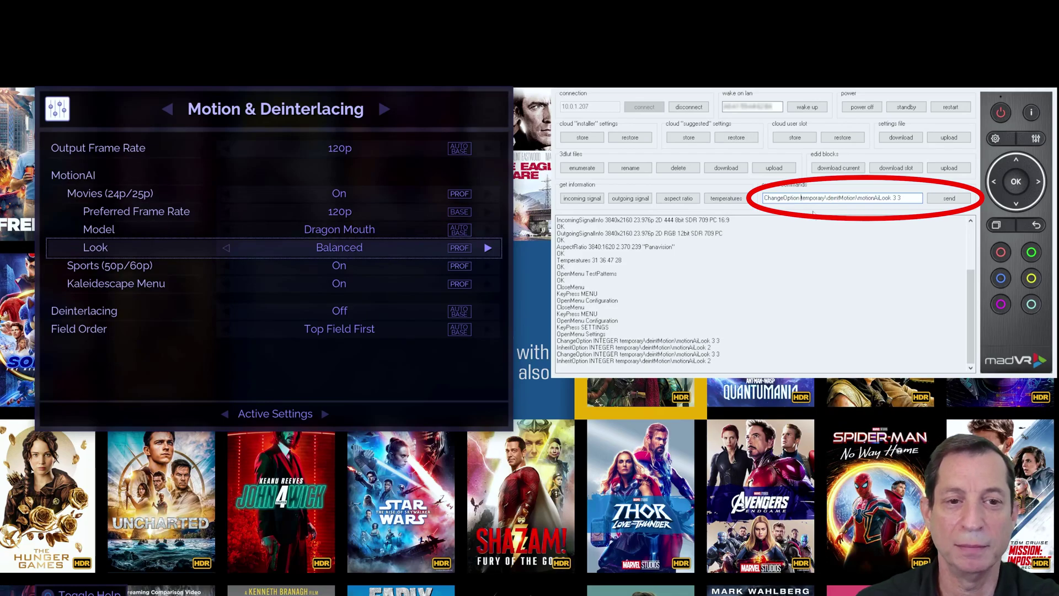
key("End")
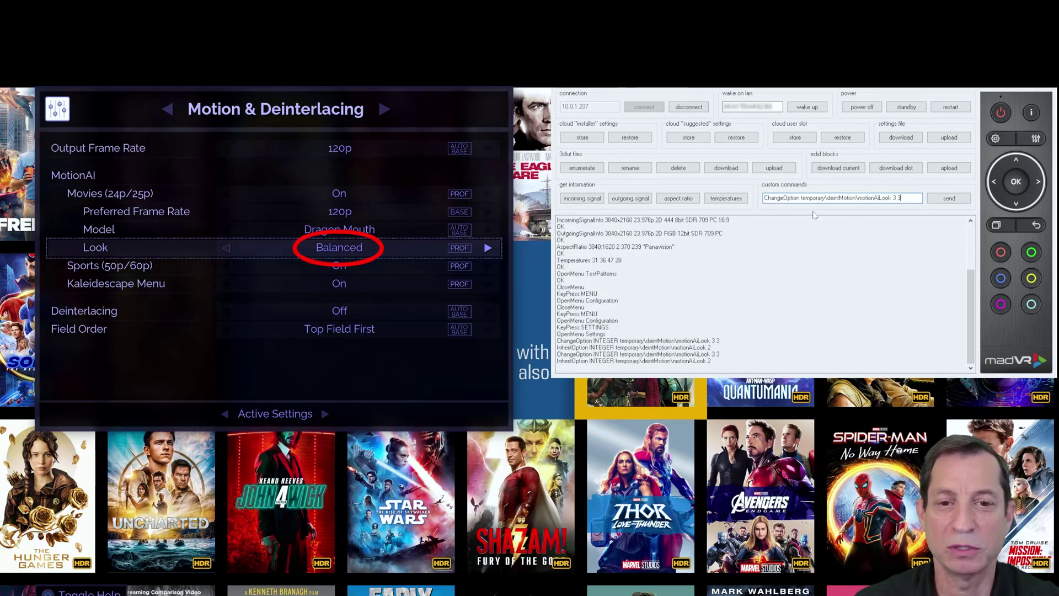
key("Return")
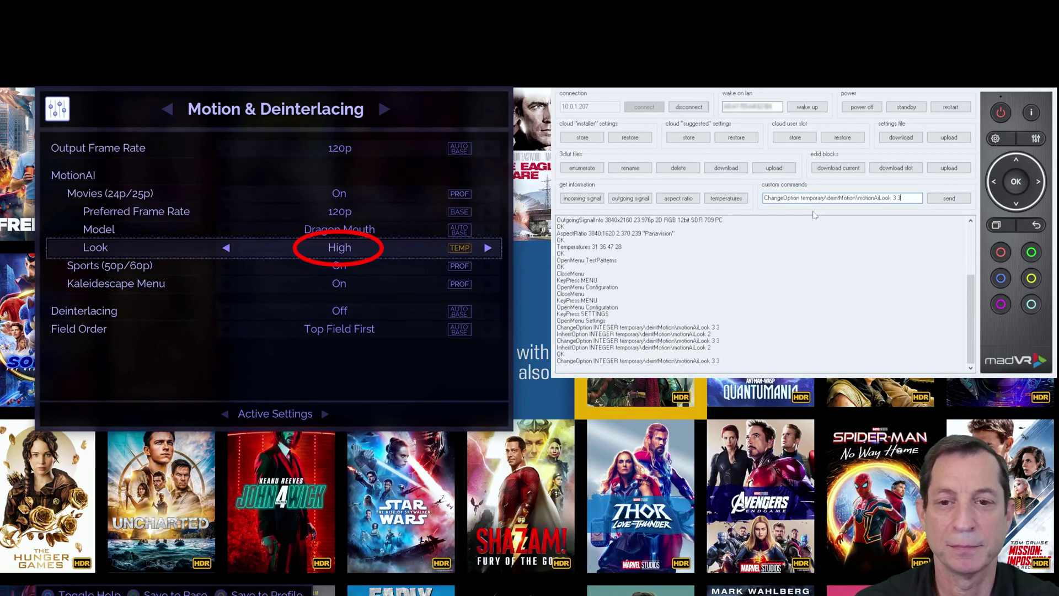